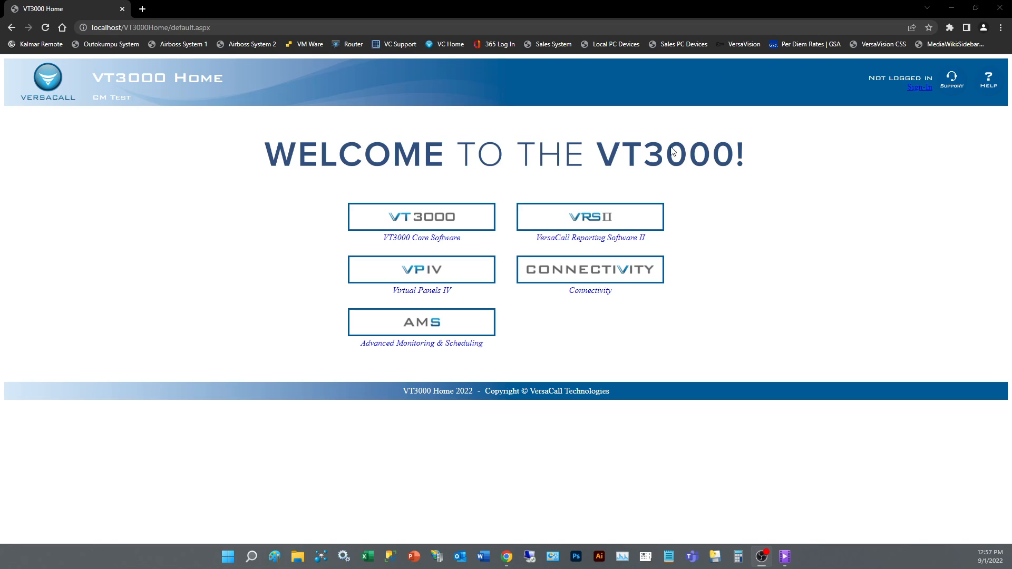
# - Open the Test33 device for editing from the VT3000 Core device configuration
pyautogui.click(444, 228)
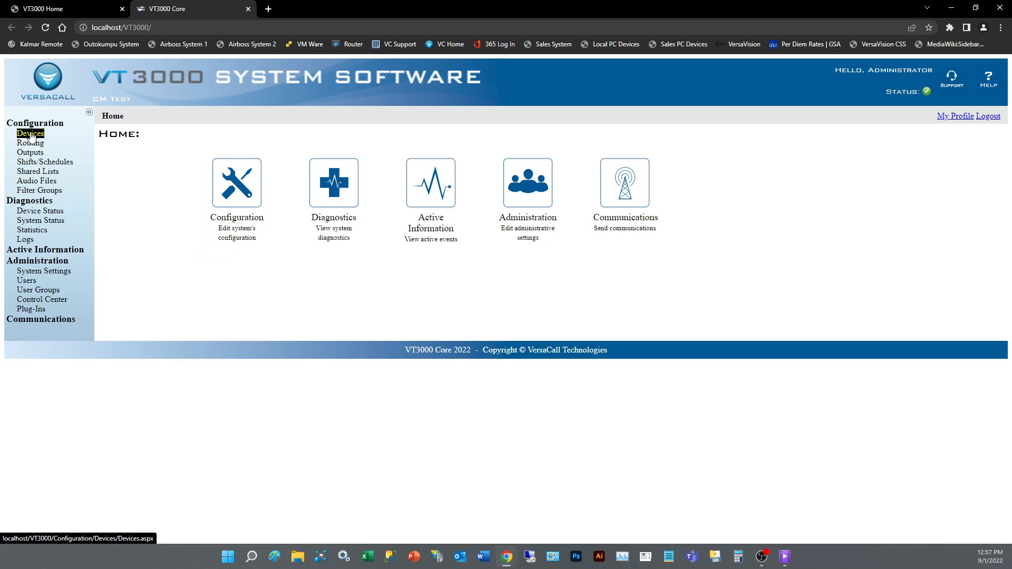
pyautogui.click(257, 204)
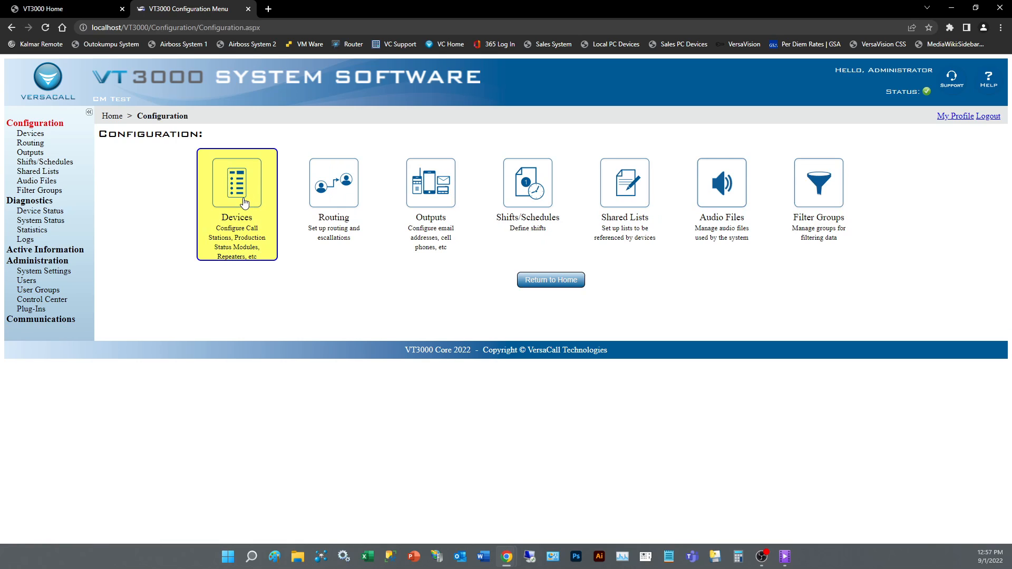
pyautogui.click(244, 203)
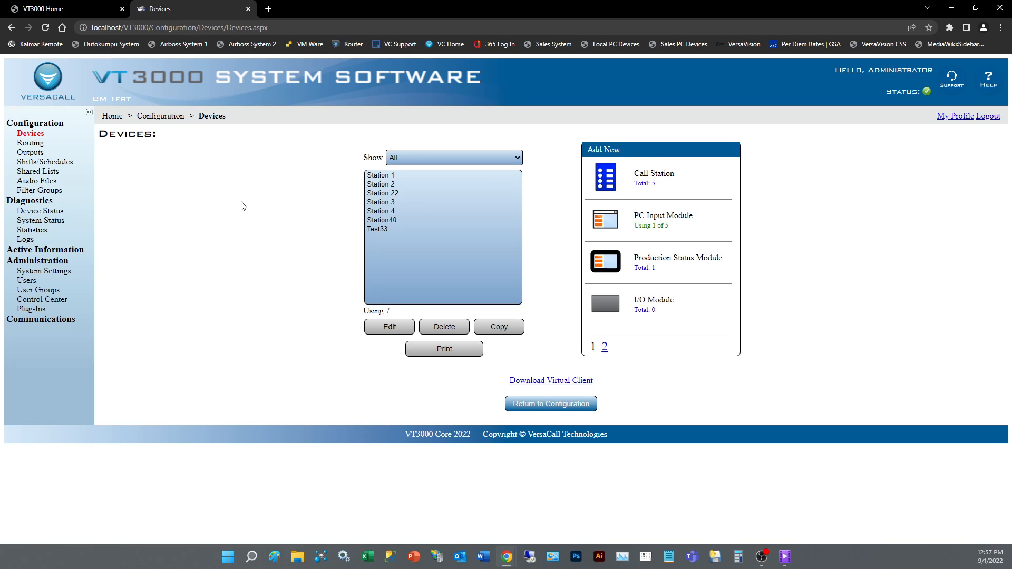
pyautogui.click(381, 229)
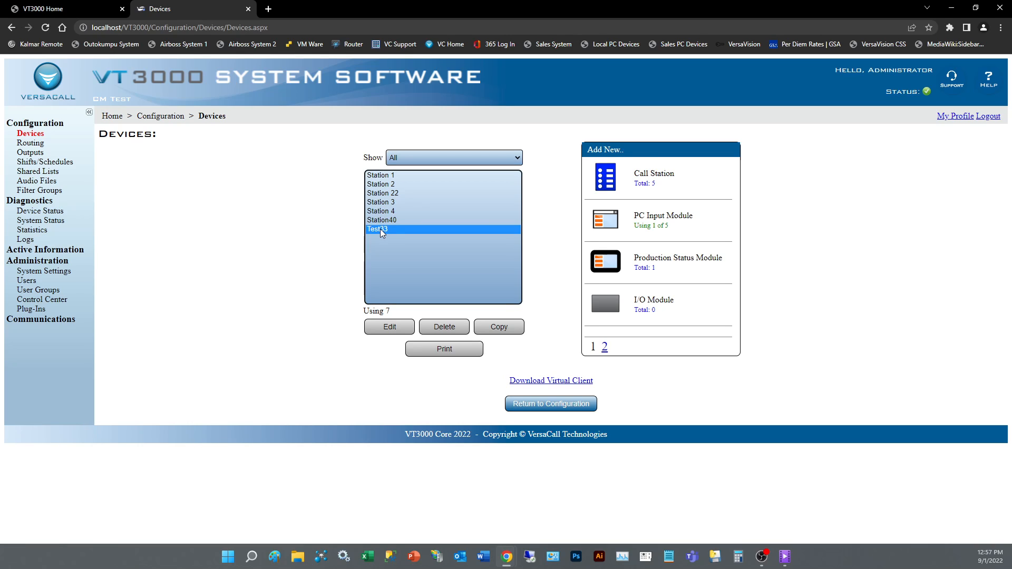
pyautogui.click(400, 328)
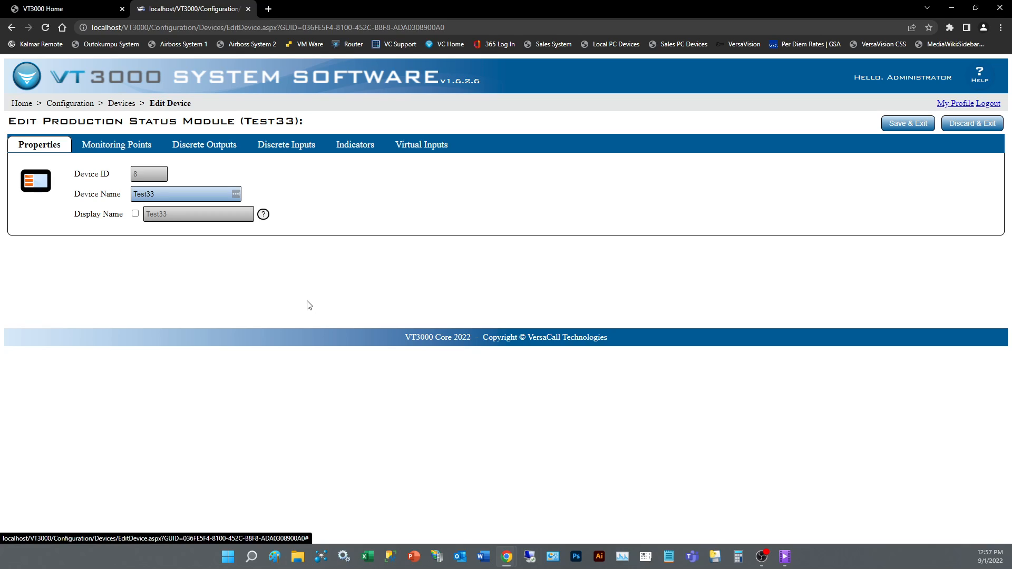
# - Add a communication path to the Maintenance monitoring point and set its route to Test Route
pyautogui.click(122, 149)
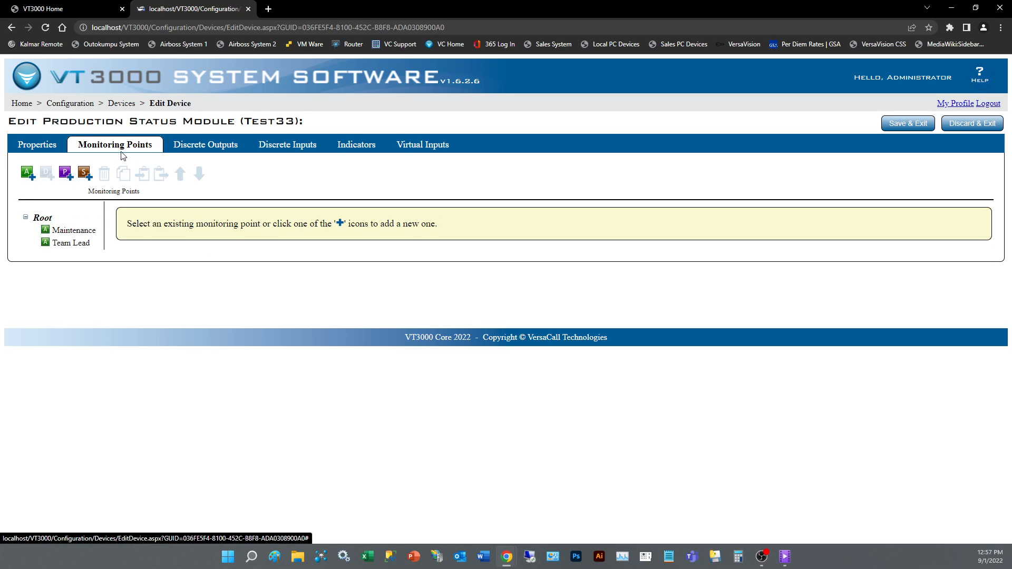
pyautogui.click(84, 235)
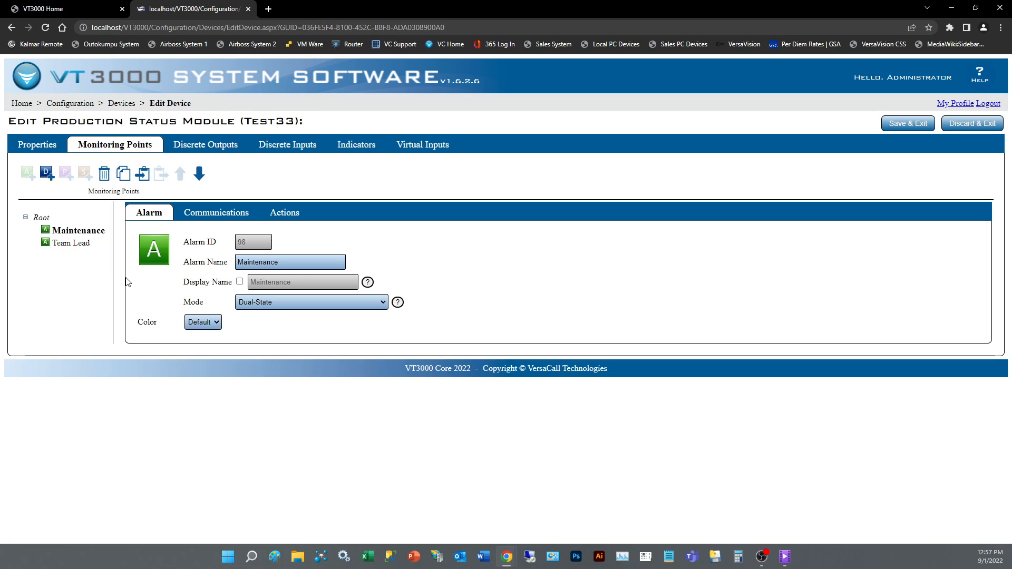
pyautogui.click(68, 244)
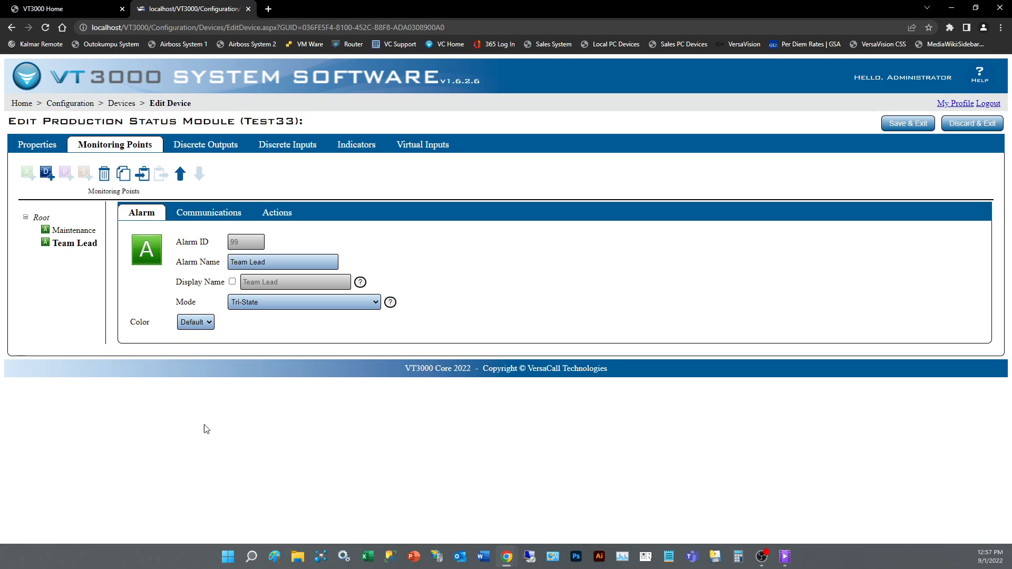
pyautogui.click(76, 234)
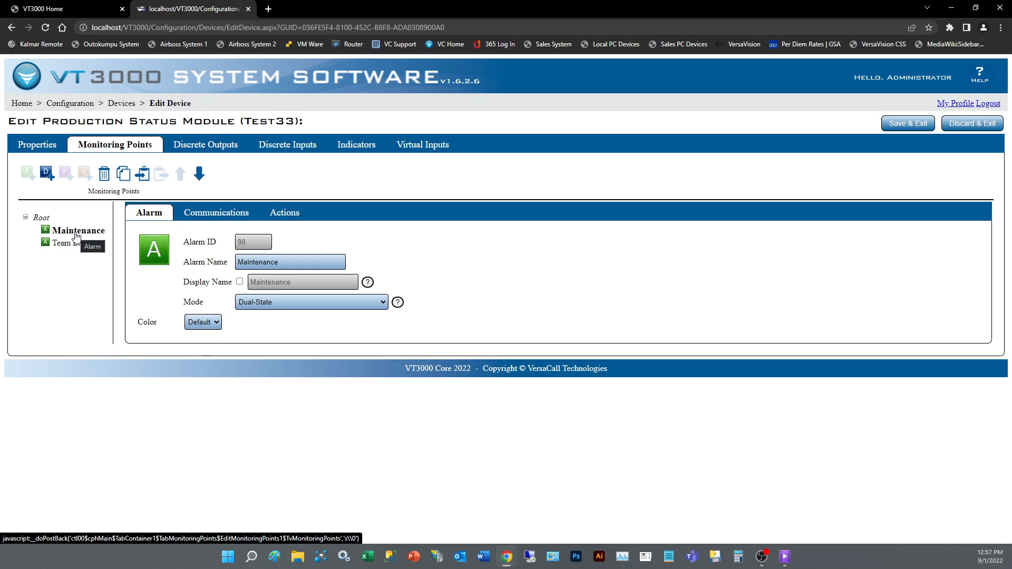
pyautogui.click(211, 219)
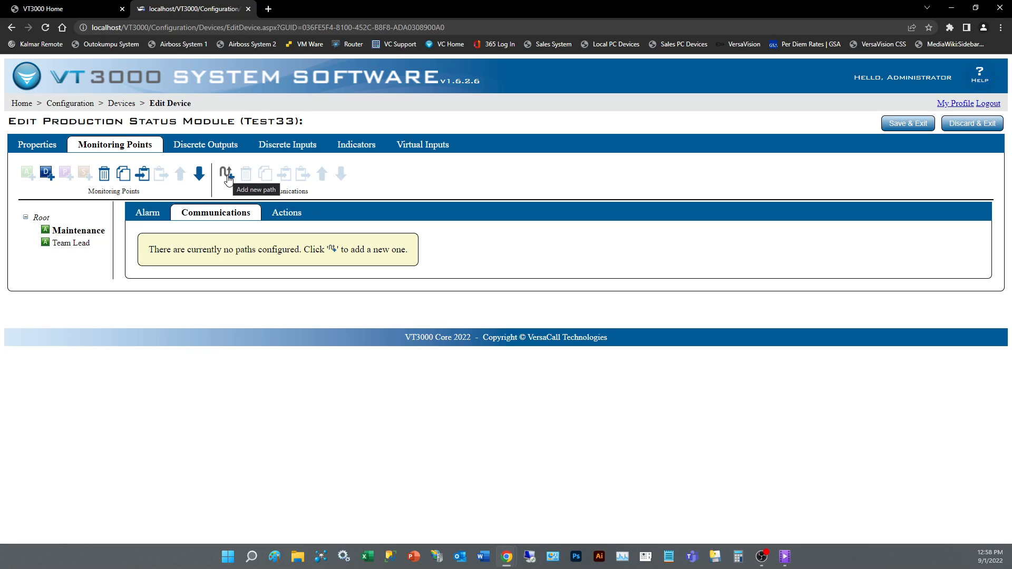
pyautogui.click(227, 175)
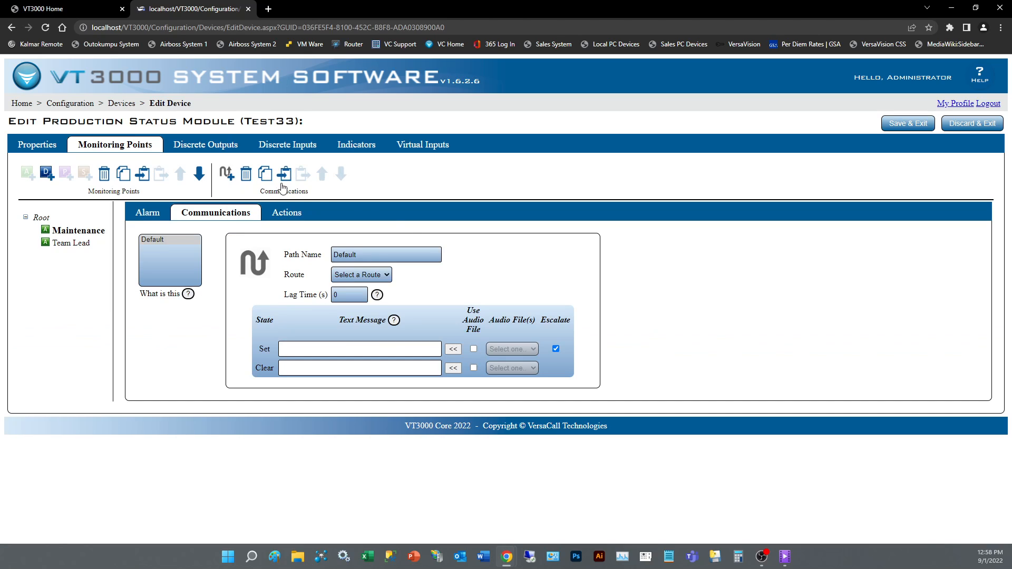
pyautogui.click(370, 273)
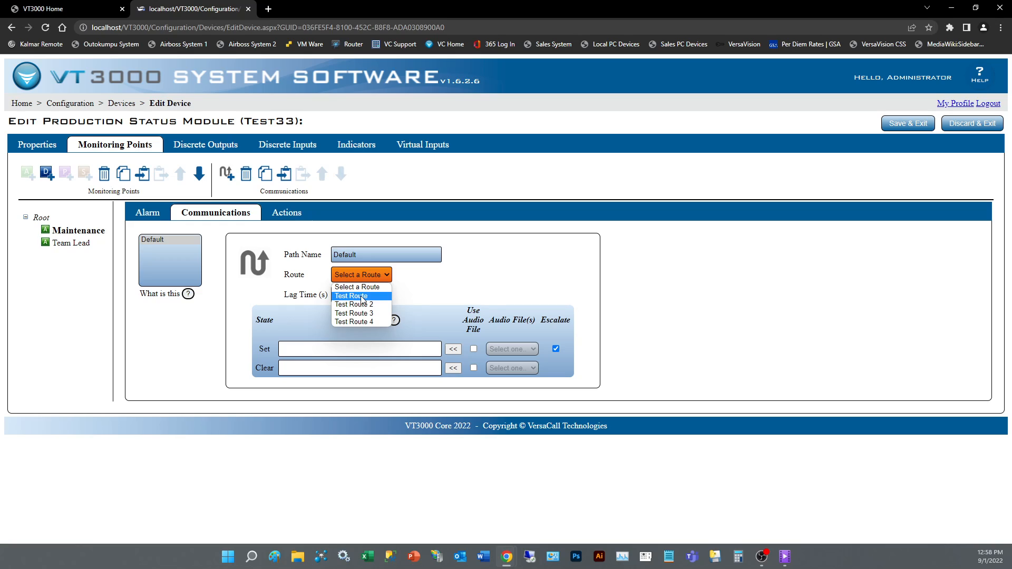
pyautogui.click(363, 297)
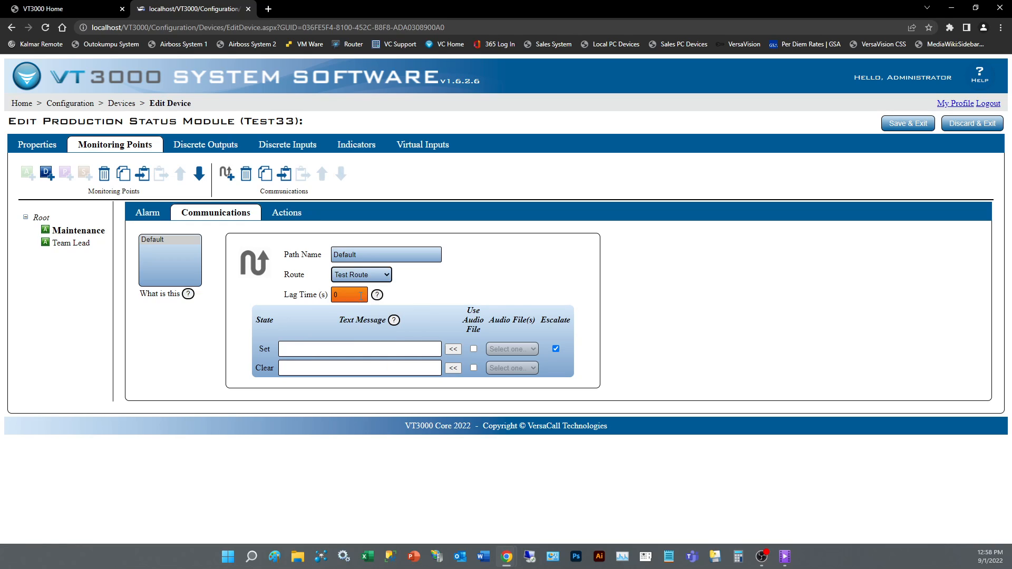
pyautogui.click(358, 297)
pyautogui.write('120')
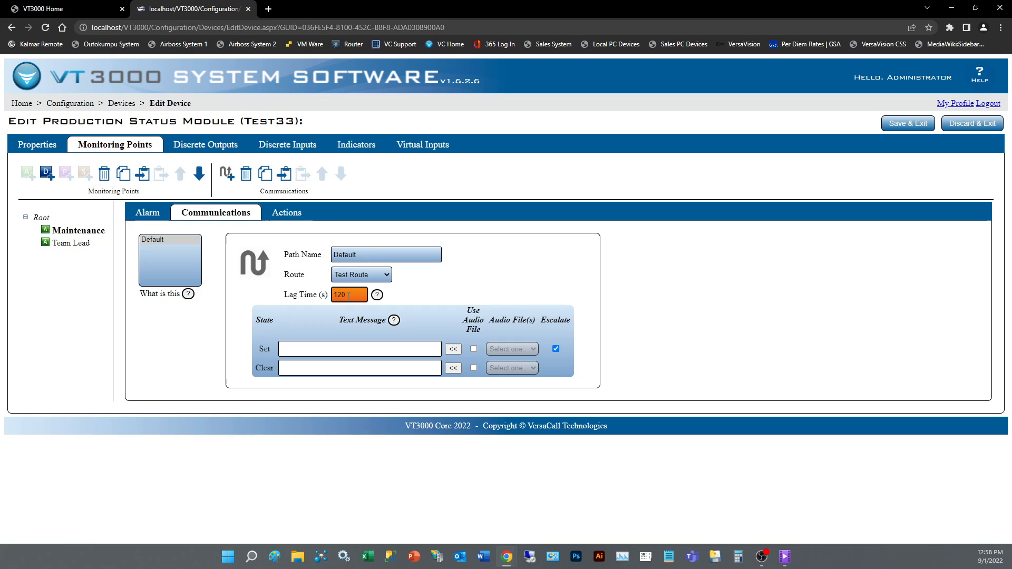
pyautogui.moveTo(349, 296); pyautogui.dragTo(210, 302)
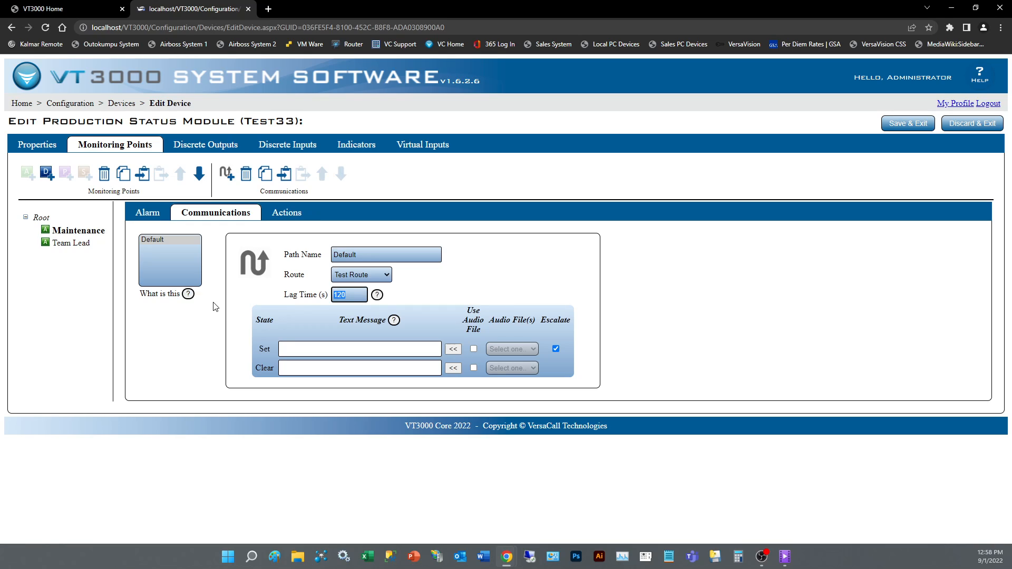
pyautogui.press('BackSpace')
pyautogui.doubleClick(347, 295)
# - Insert the default text messages for the Set and Clear states of the path
pyautogui.click(453, 350)
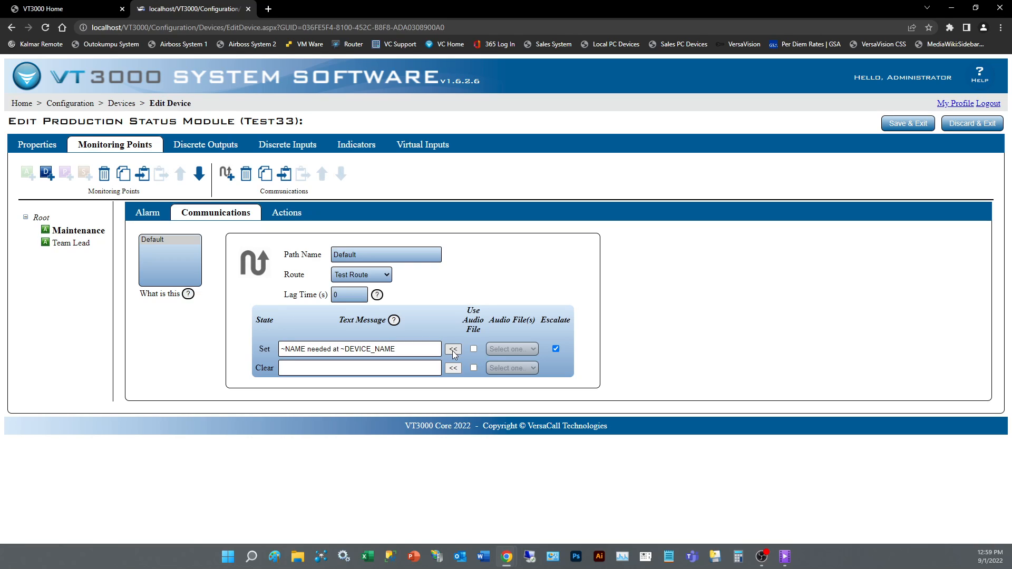
pyautogui.doubleClick(303, 349)
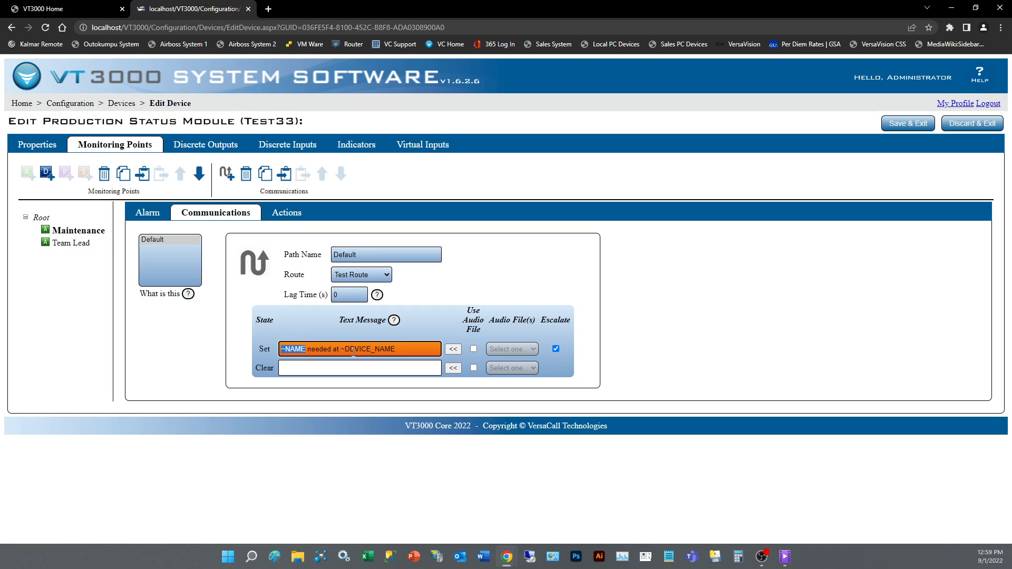
pyautogui.click(293, 121)
pyautogui.moveTo(293, 121); pyautogui.dragTo(243, 122)
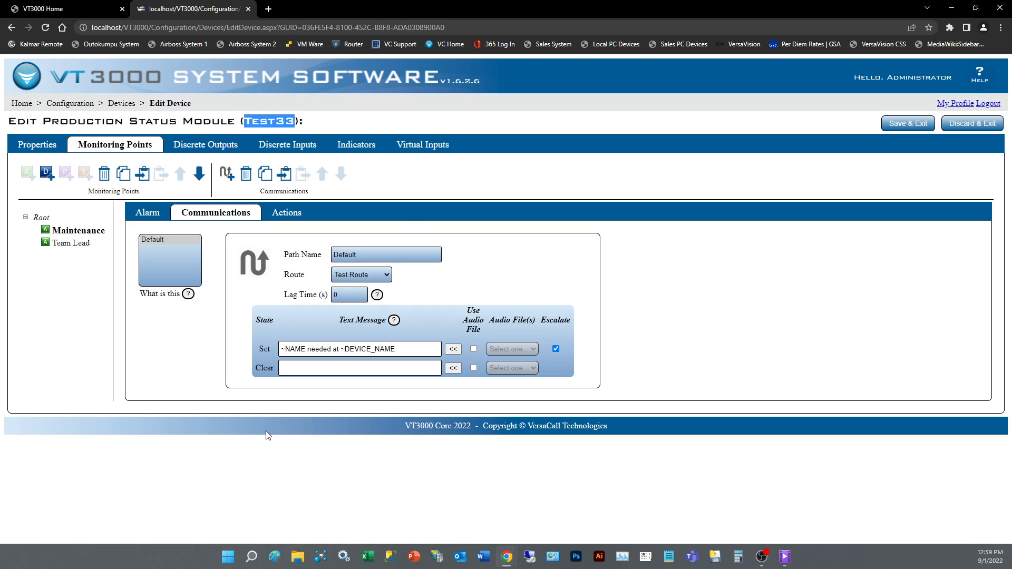
pyautogui.click(453, 369)
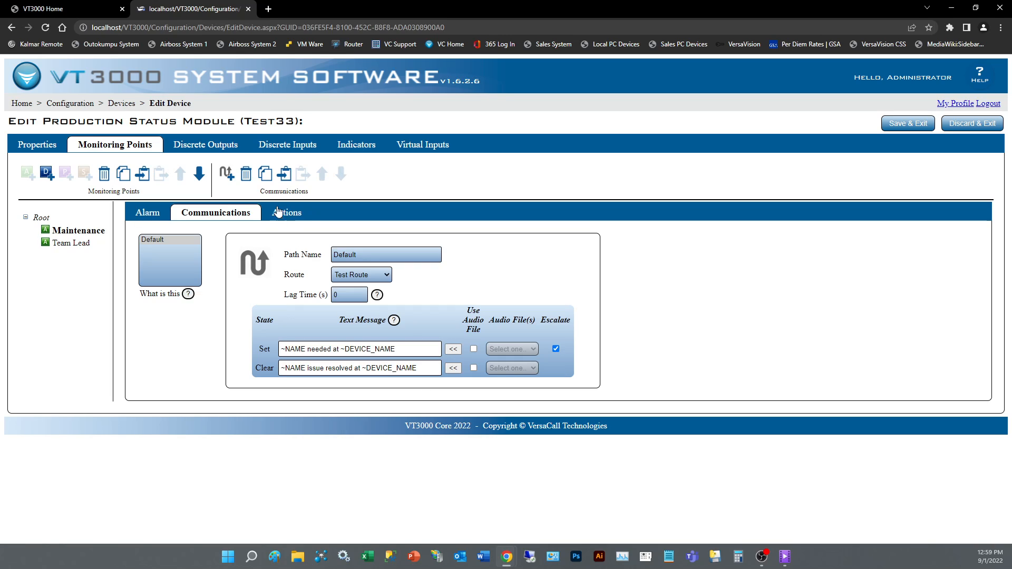
# - Delete the Set and Clear text messages from the path
pyautogui.click(167, 241)
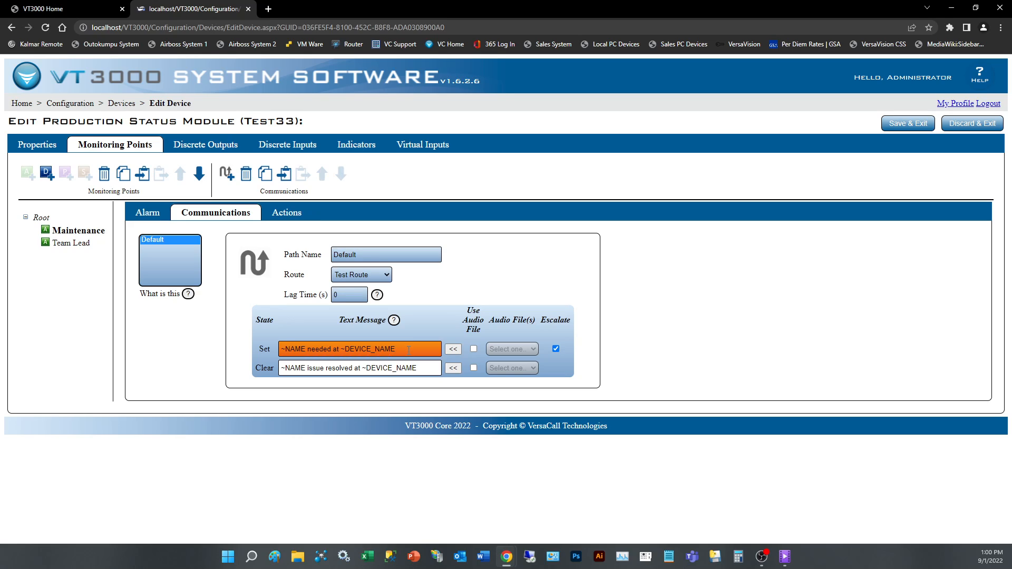
pyautogui.moveTo(403, 349); pyautogui.dragTo(157, 361)
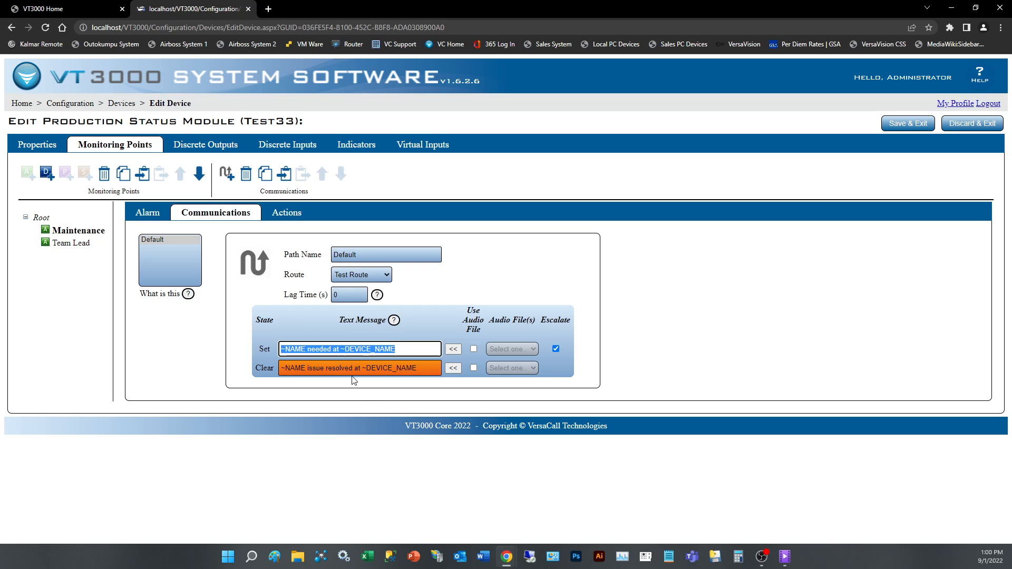
pyautogui.press('Delete')
pyautogui.tripleClick(420, 369)
pyautogui.press('Delete')
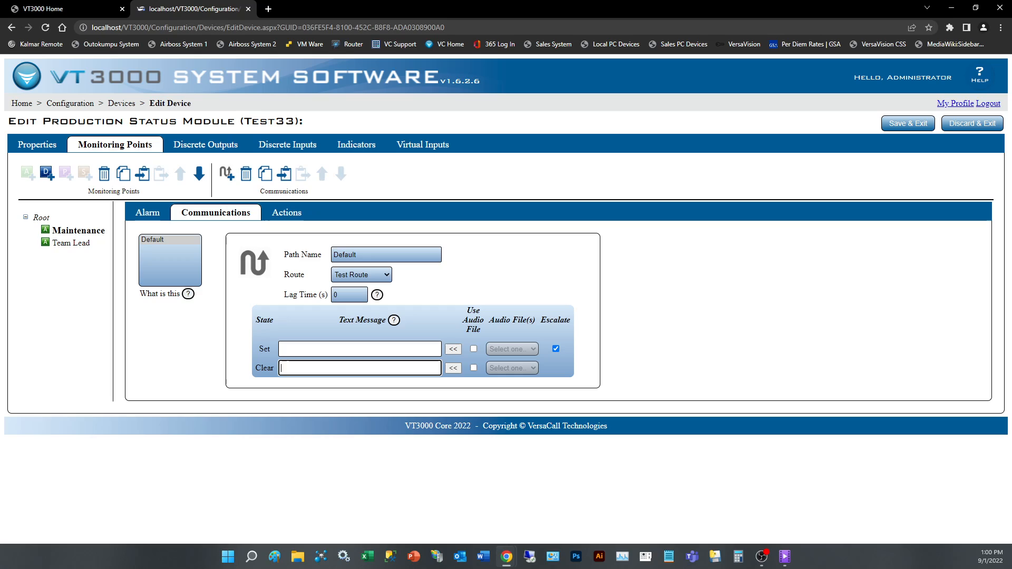
# - Enable audio files, choosing test100.wav for Set and test300.wav for Clear
pyautogui.click(474, 349)
pyautogui.click(504, 349)
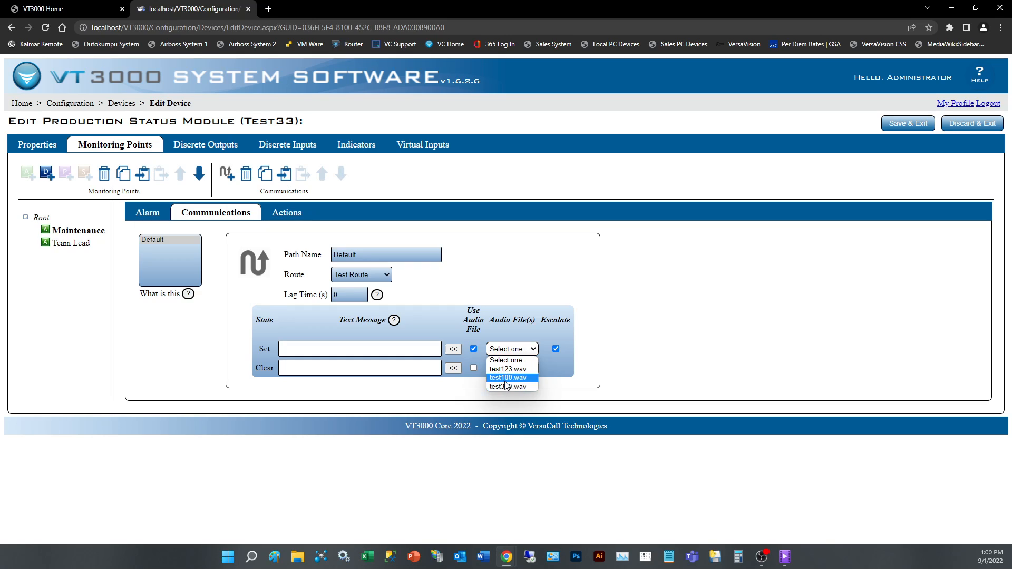
pyautogui.click(508, 378)
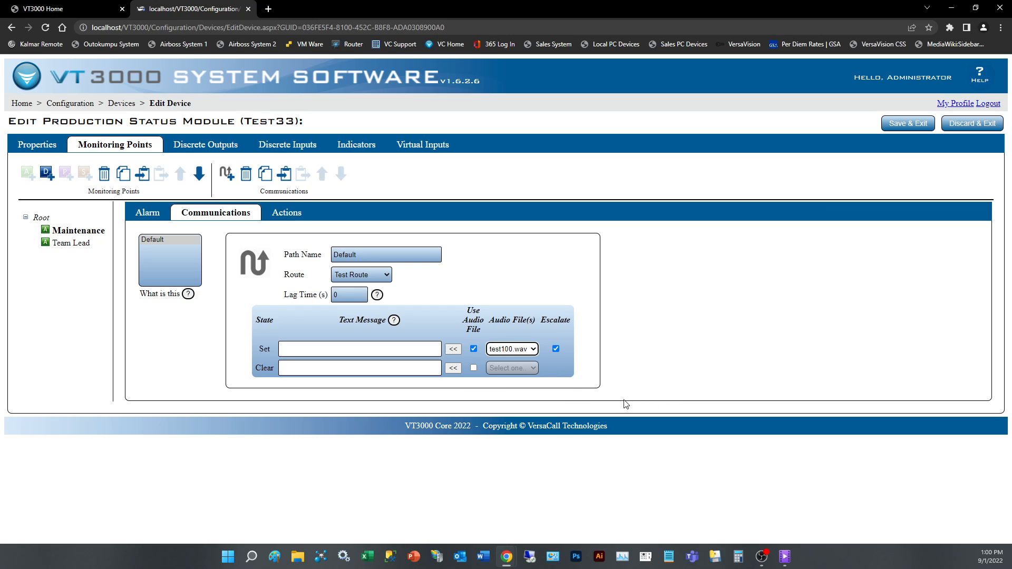
pyautogui.click(474, 367)
pyautogui.click(511, 368)
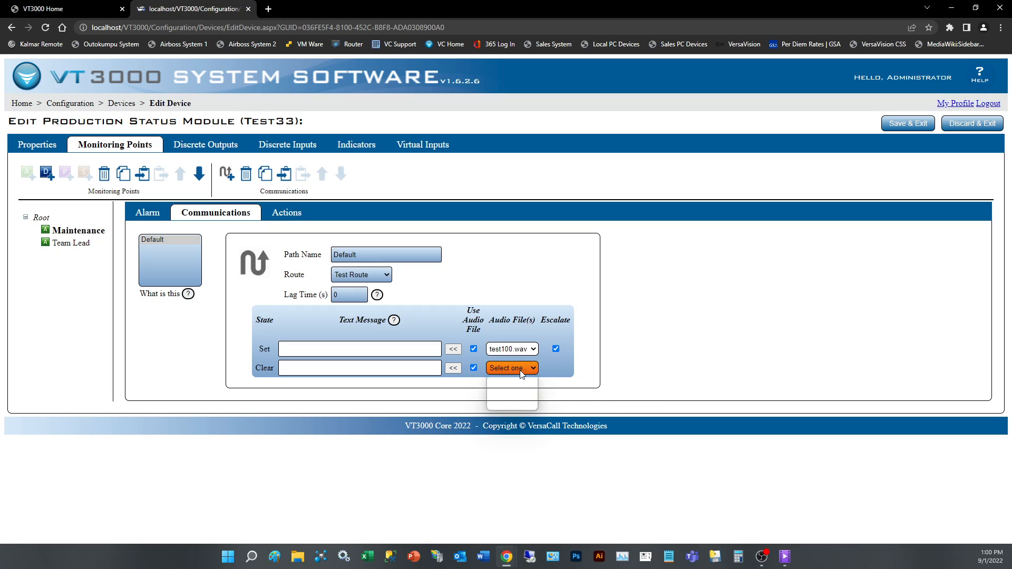
pyautogui.click(521, 407)
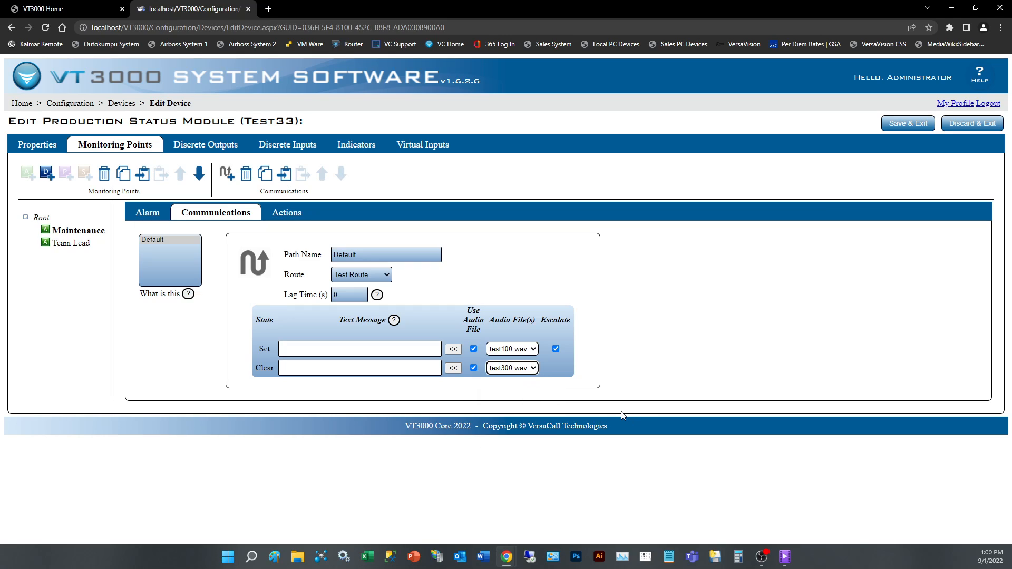
# - Remove the audio file selections and turn off audio for both states
pyautogui.click(474, 350)
pyautogui.click(510, 349)
pyautogui.click(508, 359)
pyautogui.click(512, 367)
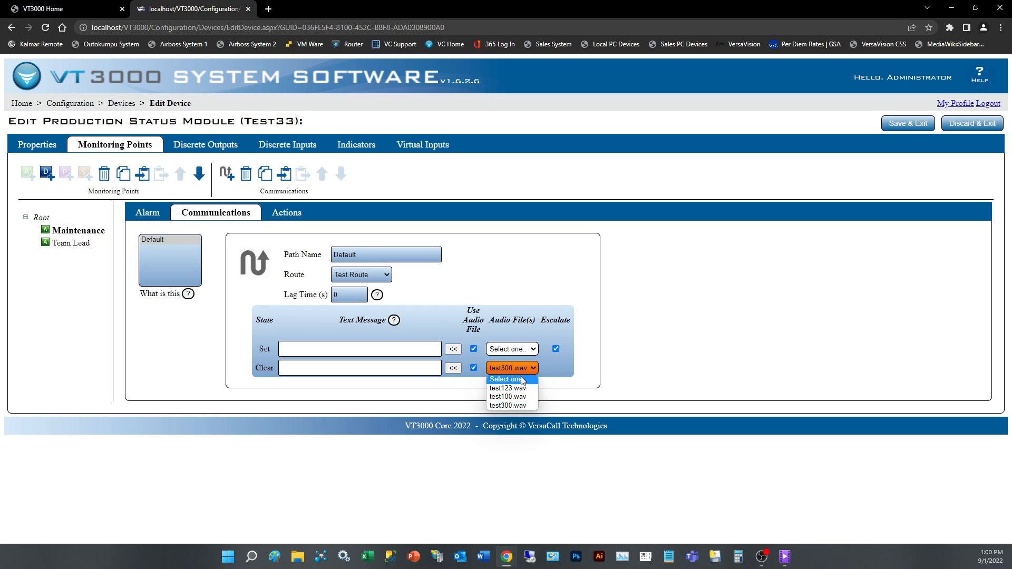
pyautogui.click(523, 379)
pyautogui.click(473, 349)
pyautogui.click(473, 368)
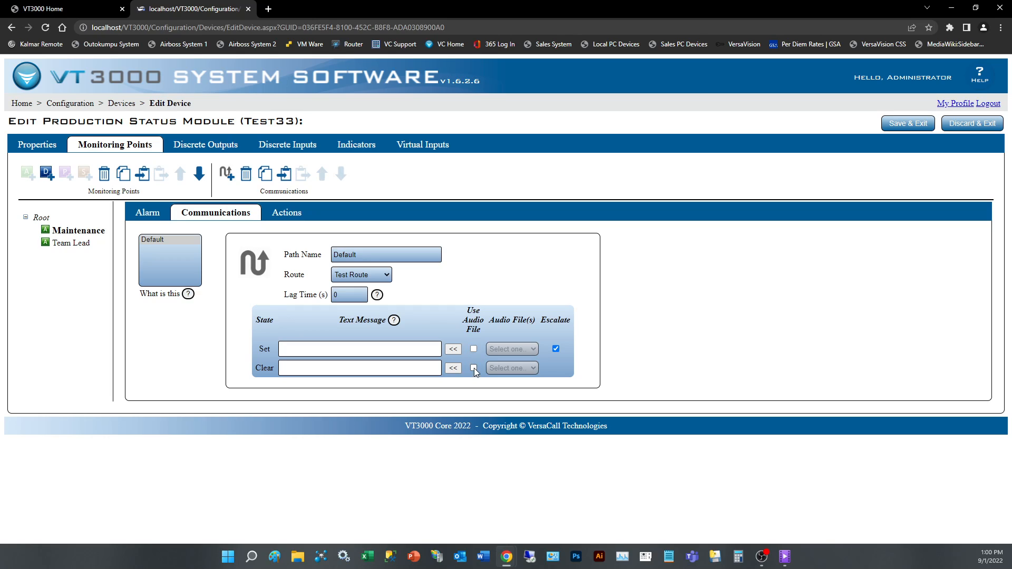
# - Insert the default Set and Clear text messages for the Maintenance path
pyautogui.click(453, 349)
pyautogui.click(453, 369)
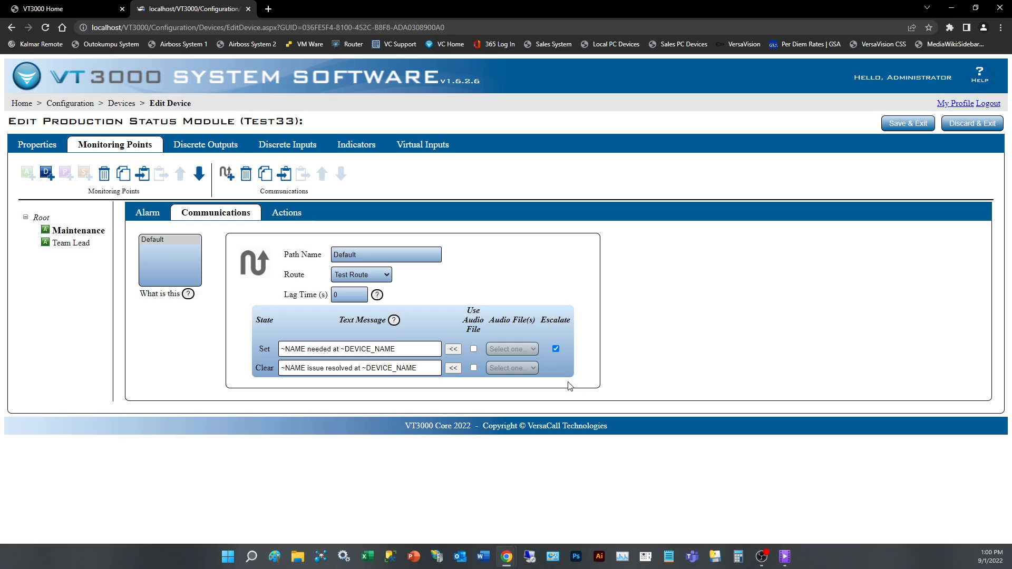
pyautogui.click(557, 349)
pyautogui.click(556, 349)
# - Add a communication path to the Team Lead monitoring point with route Test Route 2
pyautogui.click(66, 244)
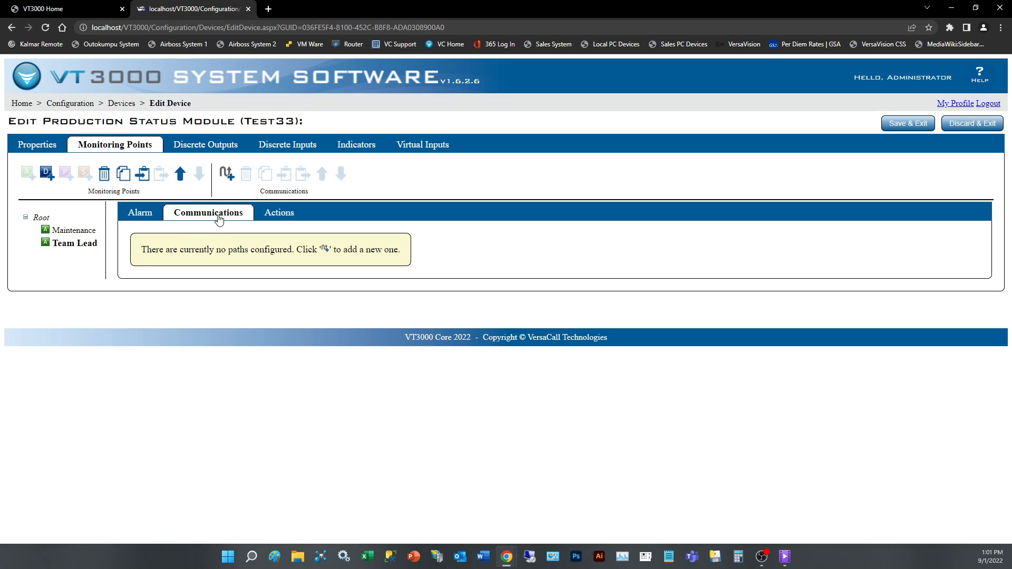
pyautogui.click(226, 174)
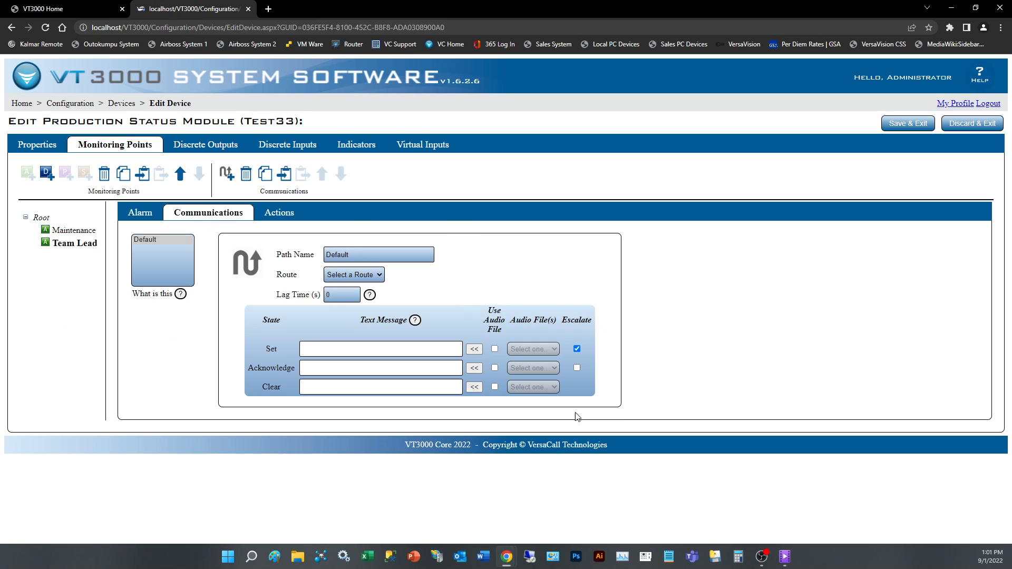
pyautogui.click(367, 279)
pyautogui.click(366, 304)
# - Insert the default Set, Acknowledge and Clear text messages for the Team Lead path
pyautogui.click(474, 349)
pyautogui.click(474, 369)
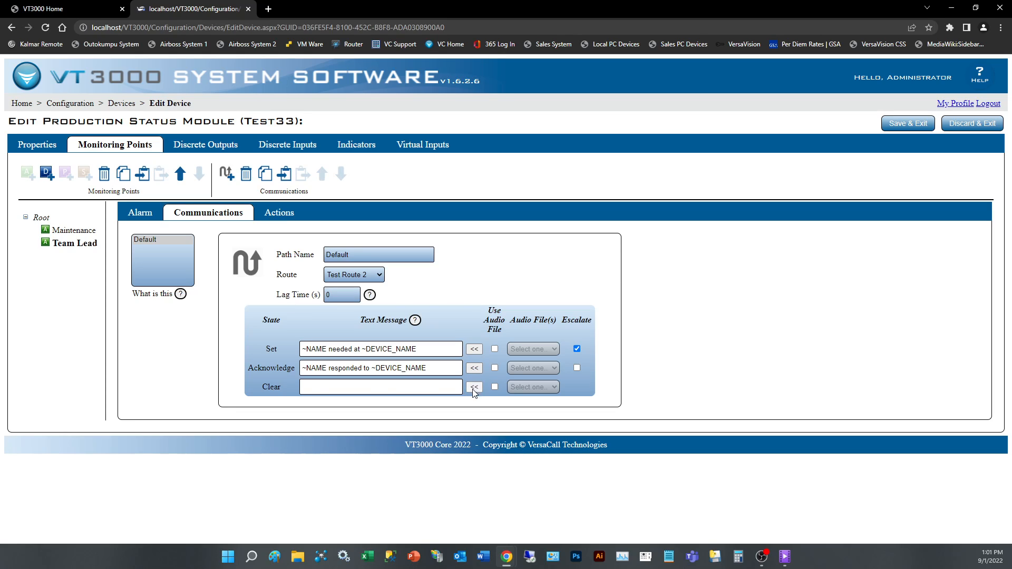
pyautogui.click(474, 387)
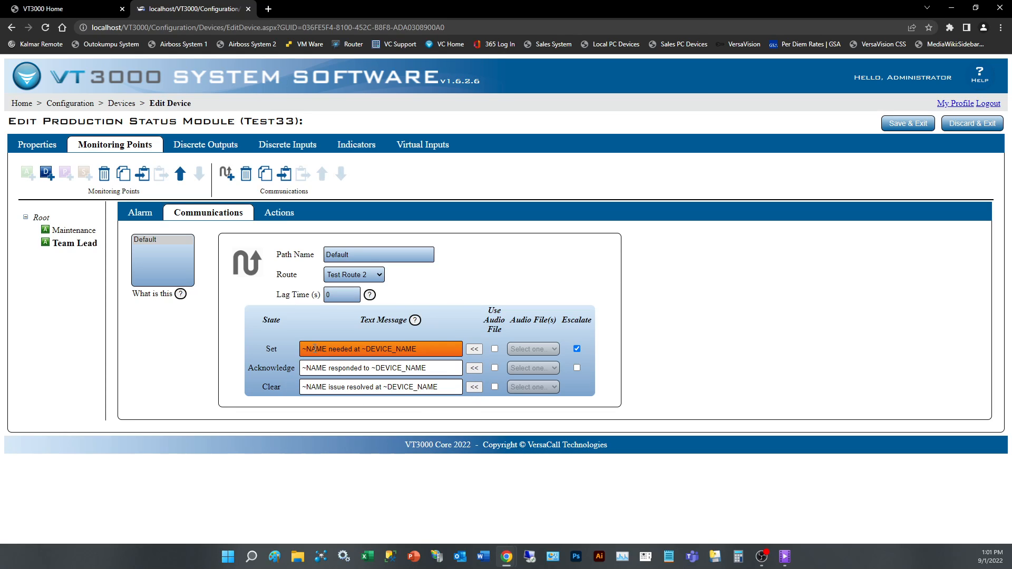
pyautogui.click(429, 350)
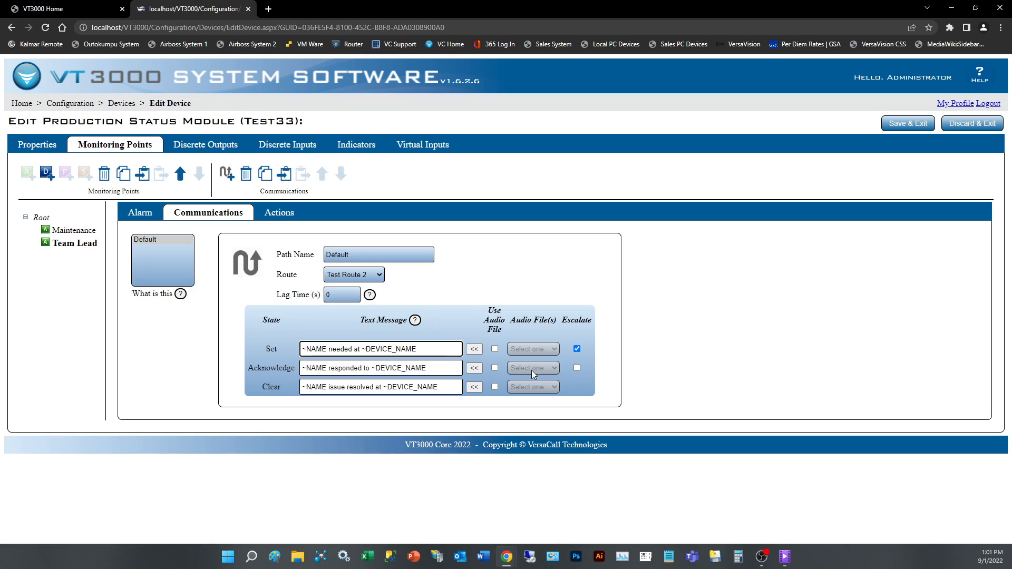
# - Enable escalation for the Acknowledge state, then save and exit the Test33 device
pyautogui.click(576, 368)
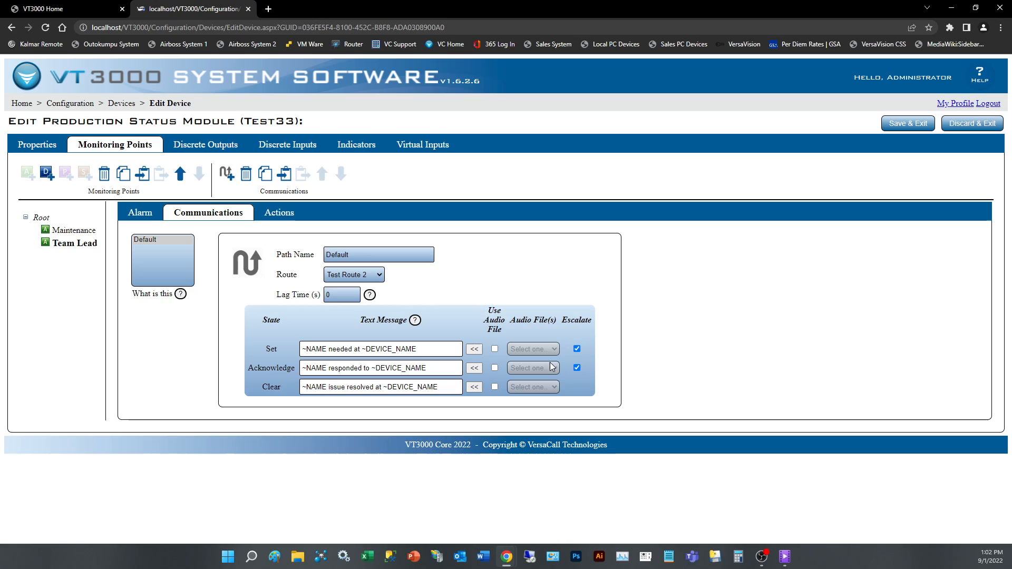
pyautogui.click(577, 368)
pyautogui.click(922, 131)
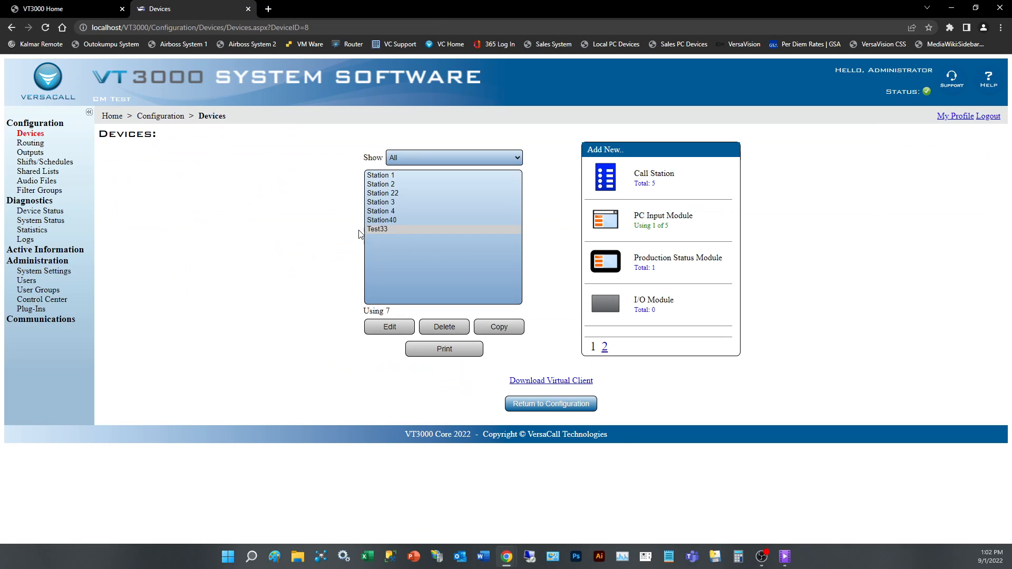
pyautogui.click(406, 229)
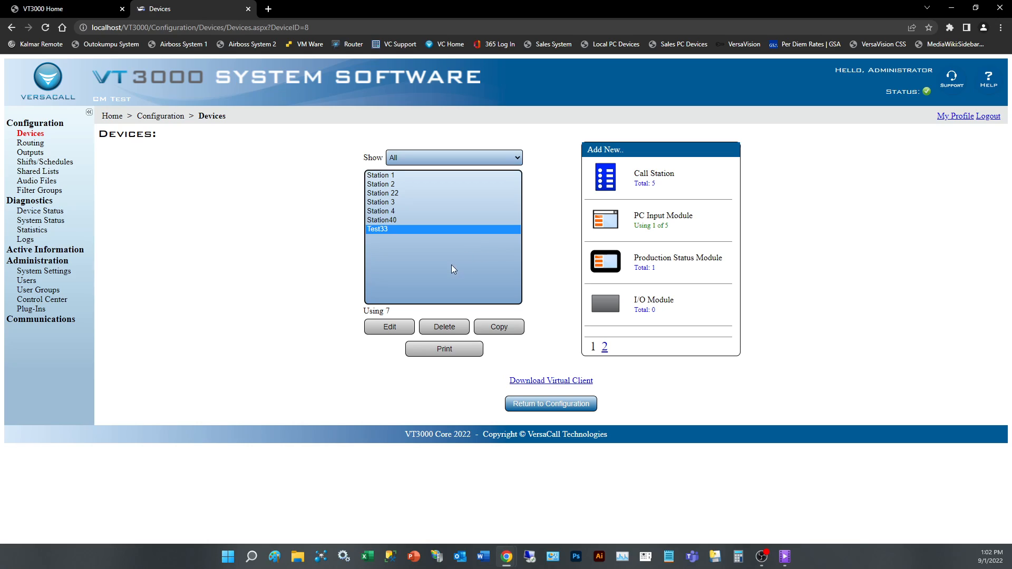